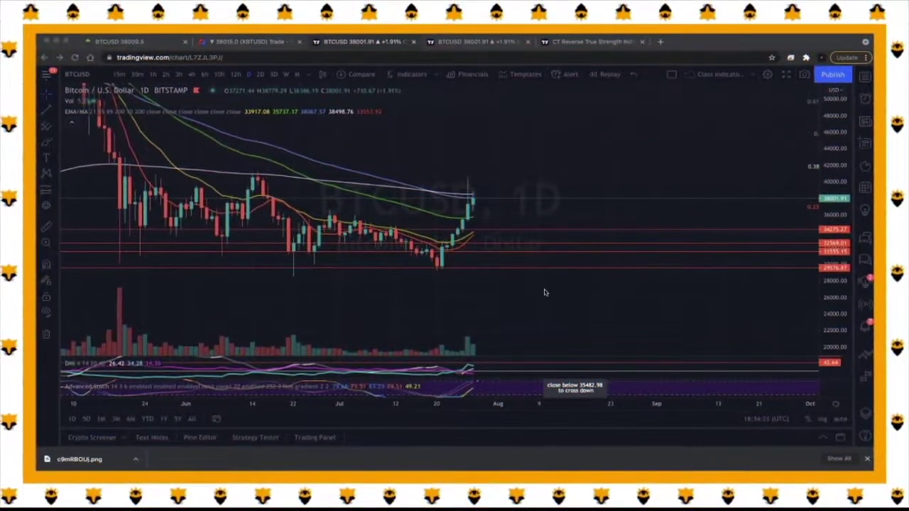
- Paste the copied CT RTSI indicator onto the BTCUSD daily chart and move its pane directly below the price pane
{"action": "right_click", "coordinate": [490, 305]}
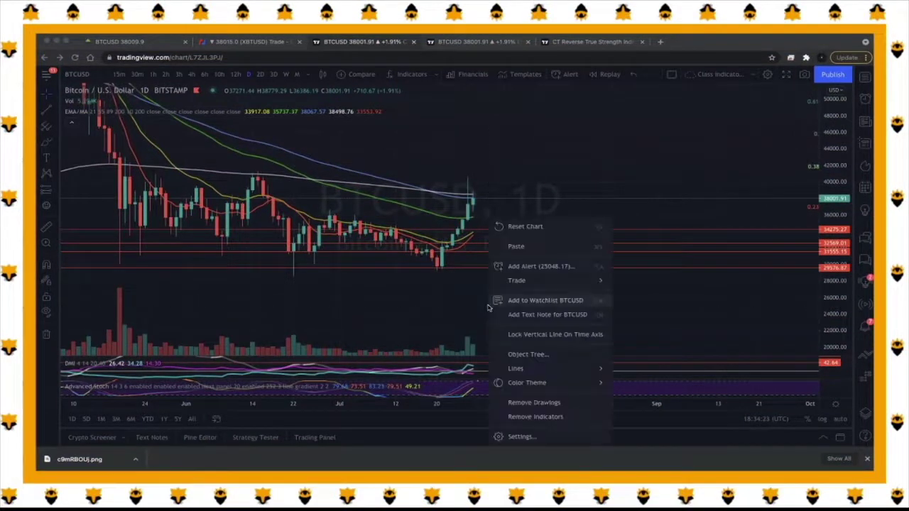
{"action": "left_click", "coordinate": [526, 246]}
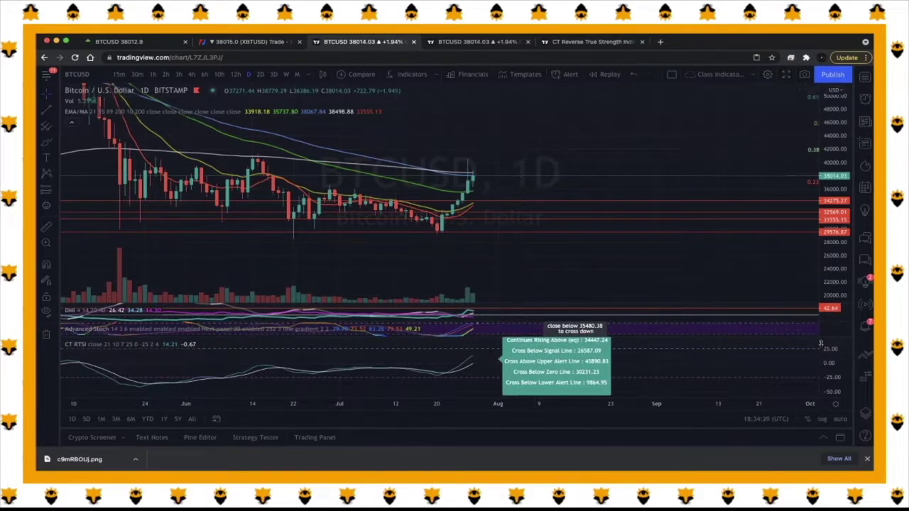
{"action": "left_click", "coordinate": [787, 344]}
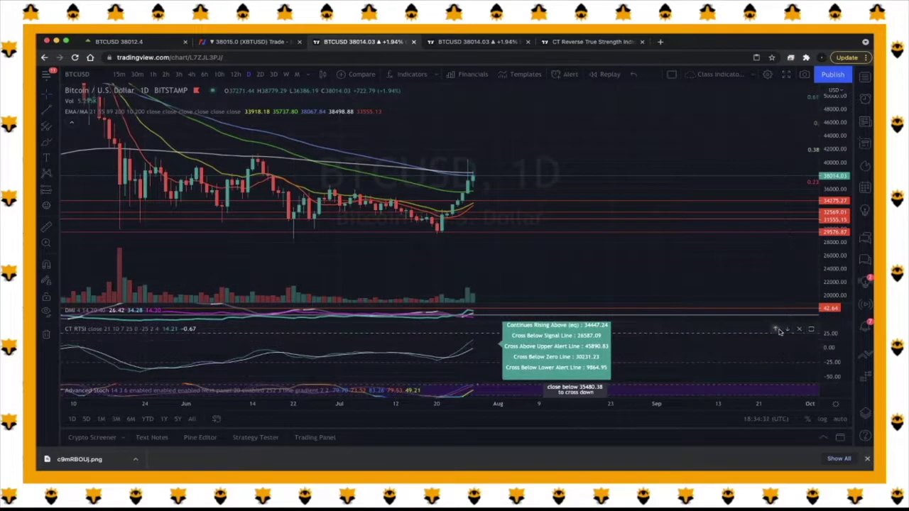
{"action": "left_click", "coordinate": [775, 330]}
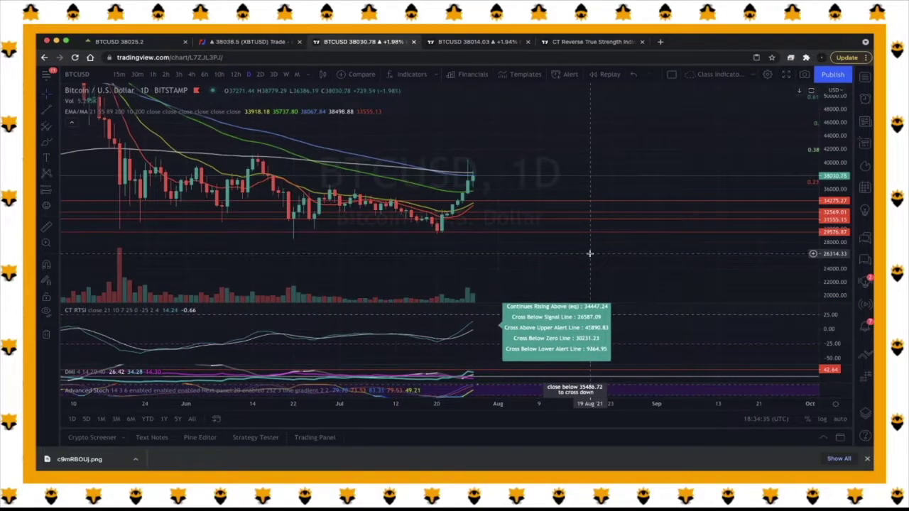
- Search the indicator library for "caretaker" and for "the caretaker"
{"action": "left_click", "coordinate": [409, 77]}
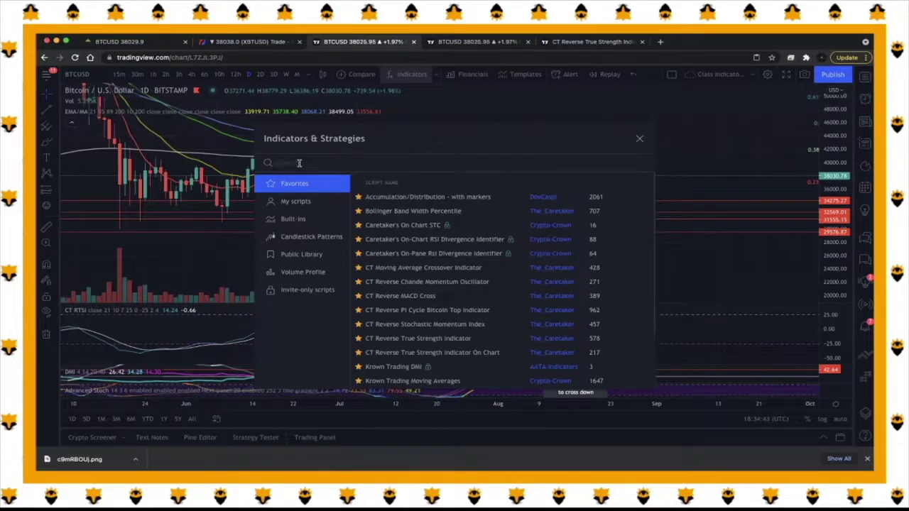
{"action": "type", "text": "caretaker"}
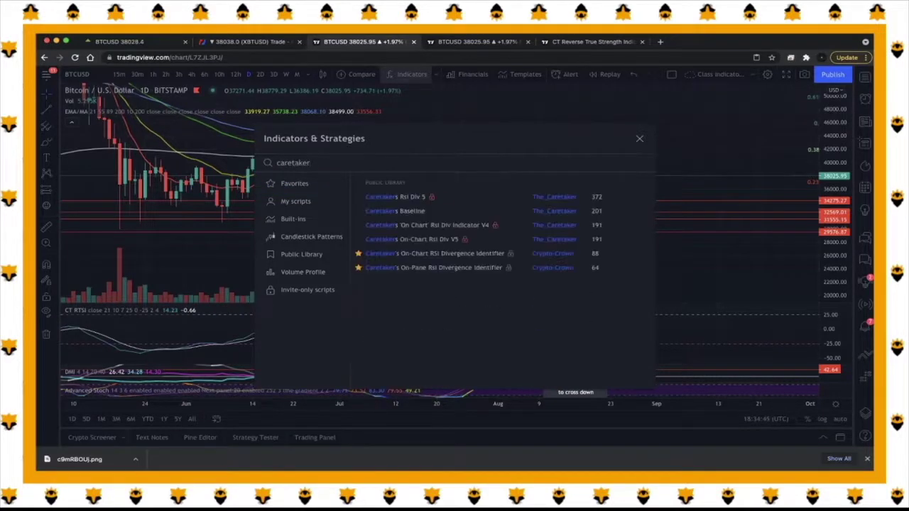
{"action": "left_click", "coordinate": [275, 162]}
{"action": "type", "text": "the"}
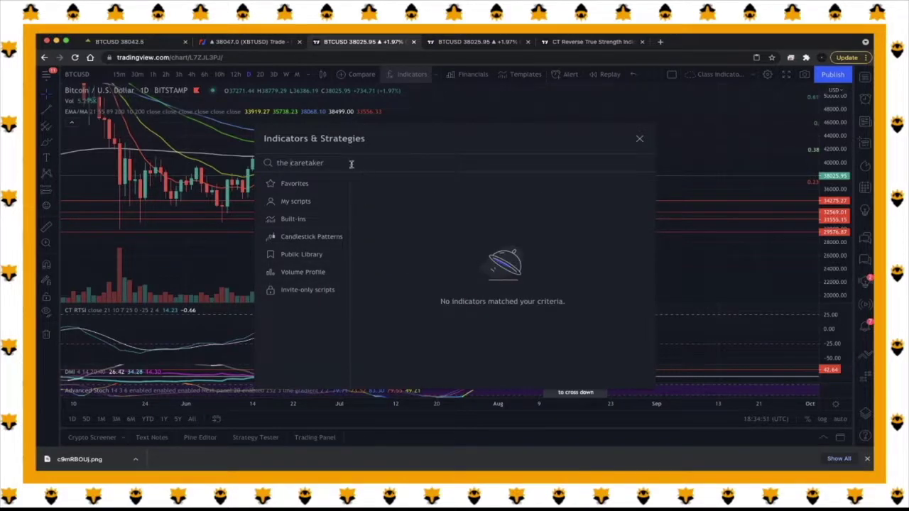
- Search the indicator library for "reverse true" to locate the CT Reverse True Strength Indicator, and close the library
{"action": "left_click_drag", "start_coordinate": [345, 158], "coordinate": [268, 151]}
{"action": "type", "text": "true"}
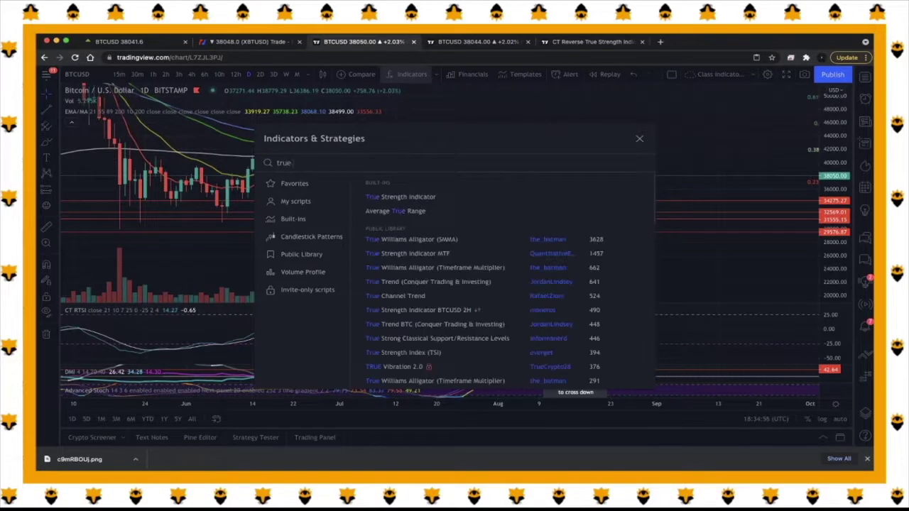
{"action": "key", "text": "BackSpace"}
{"action": "key", "text": "BackSpace"}
{"action": "key", "text": "BackSpace"}
{"action": "type", "text": "re"}
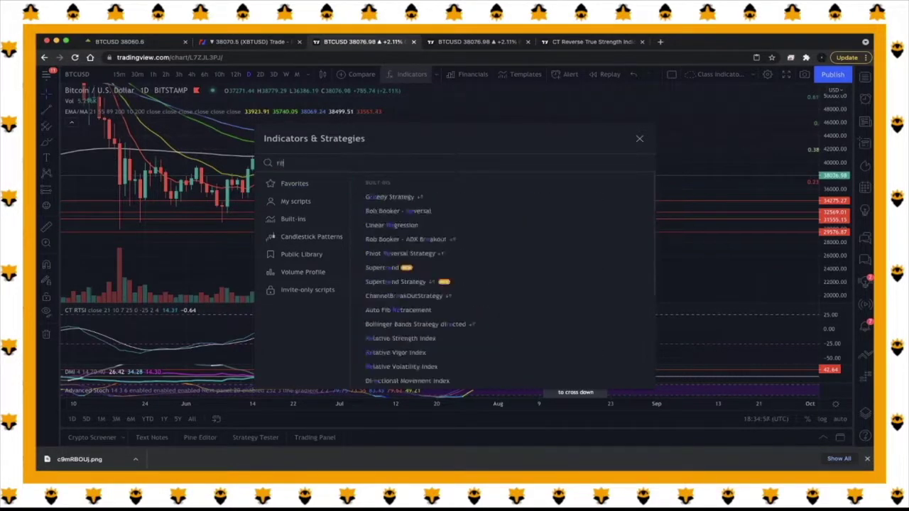
{"action": "type", "text": "verse true"}
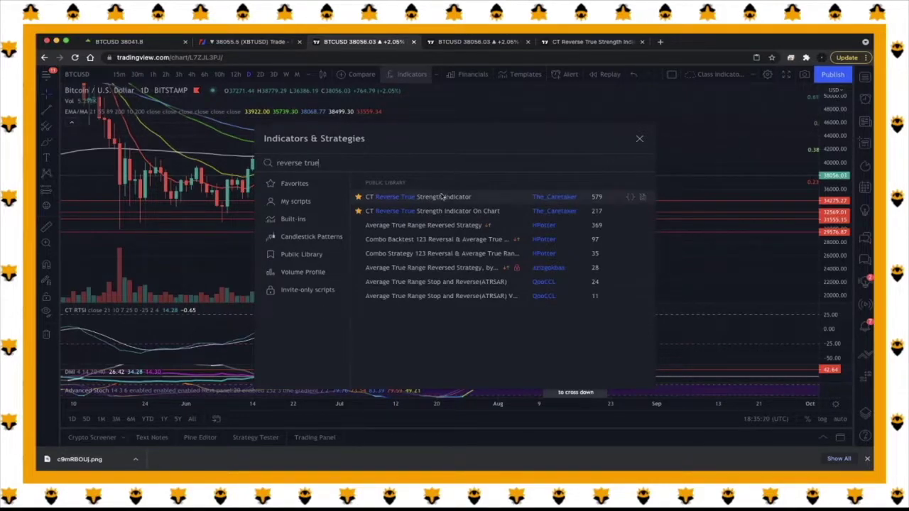
{"action": "left_click", "coordinate": [638, 142]}
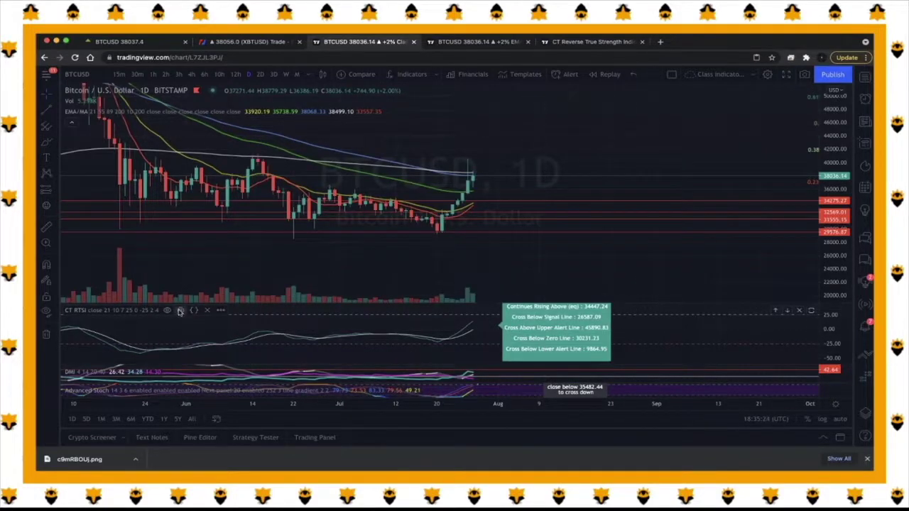
- Set Decimal Places to 4 in the CT RTSI indicator's inputs
{"action": "left_click", "coordinate": [181, 311]}
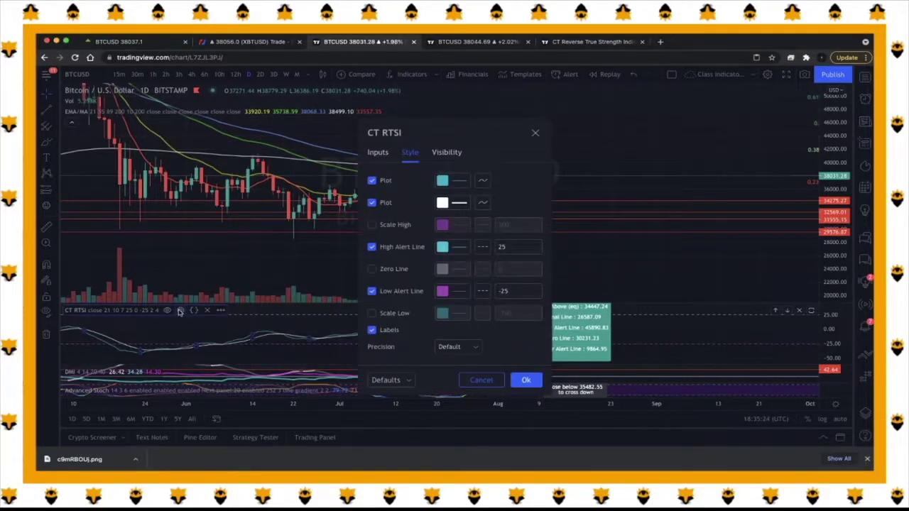
{"action": "left_click", "coordinate": [378, 152]}
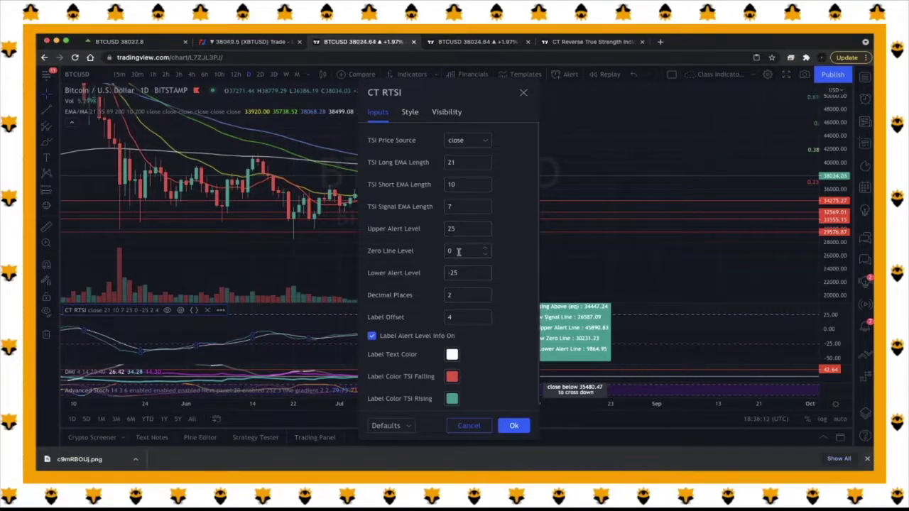
{"action": "scroll", "coordinate": [458, 251], "scroll_direction": "down", "scroll_amount": 1}
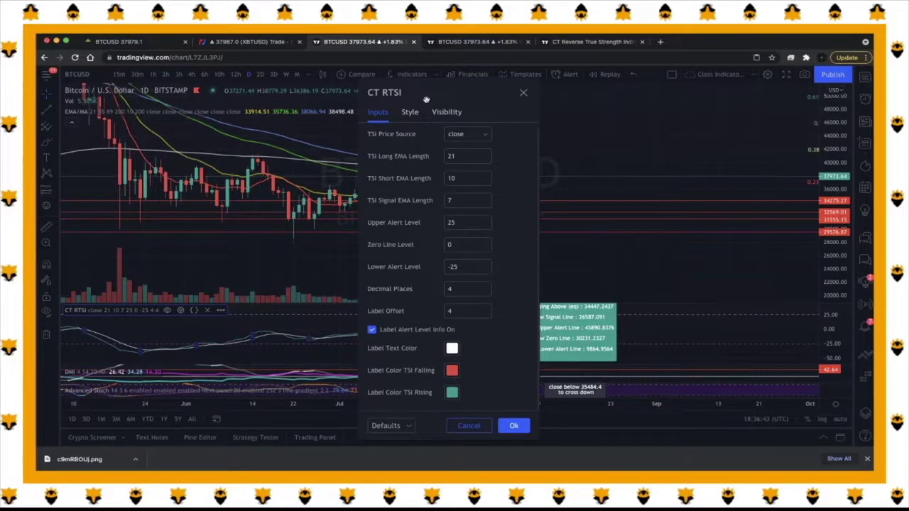
- Preview the Scale High line, hide it again, and review the indicator's style, visibility and input options
{"action": "left_click", "coordinate": [410, 112]}
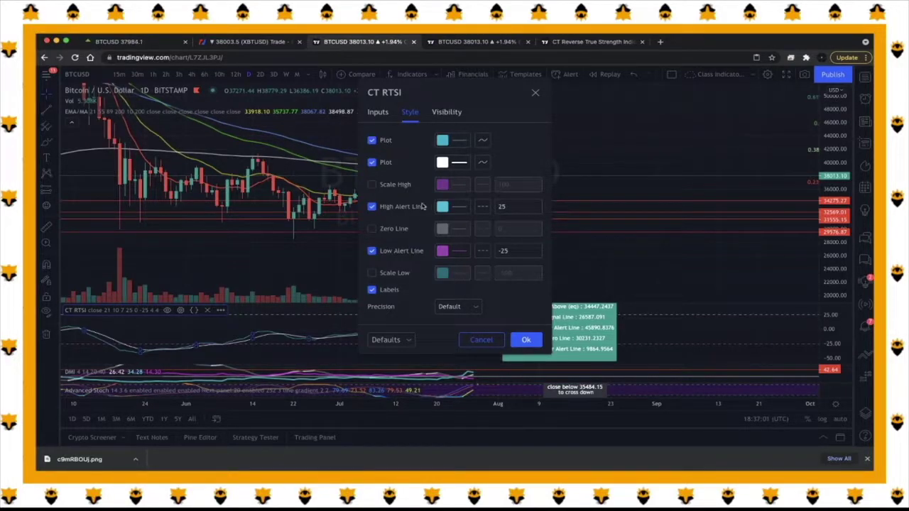
{"action": "left_click", "coordinate": [372, 185]}
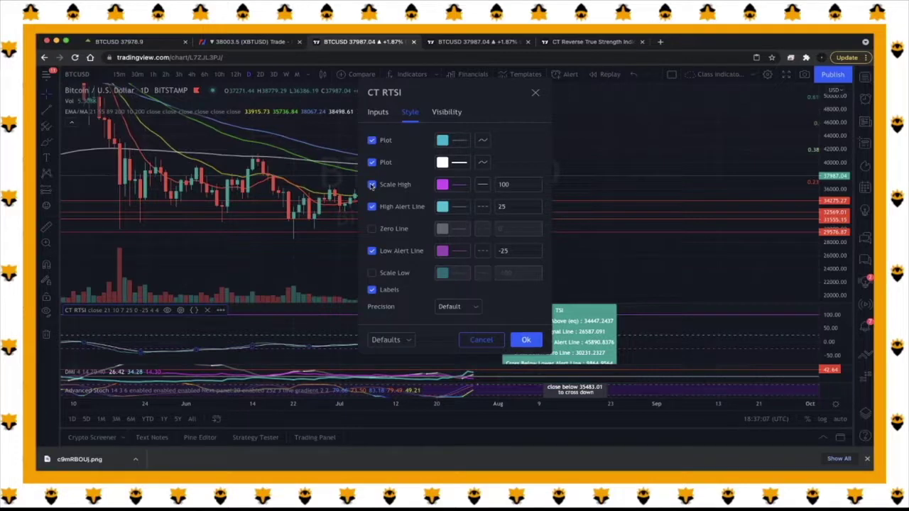
{"action": "left_click", "coordinate": [371, 184]}
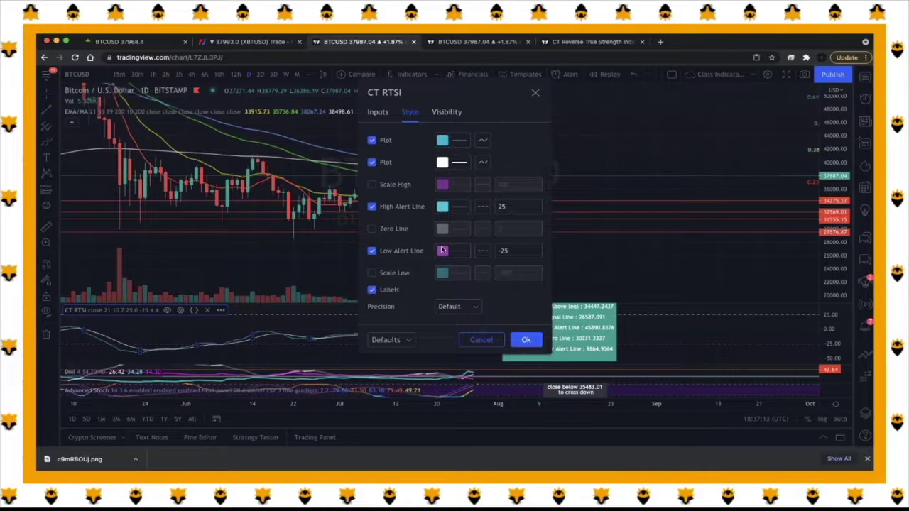
{"action": "left_click", "coordinate": [445, 112]}
{"action": "left_click", "coordinate": [412, 113]}
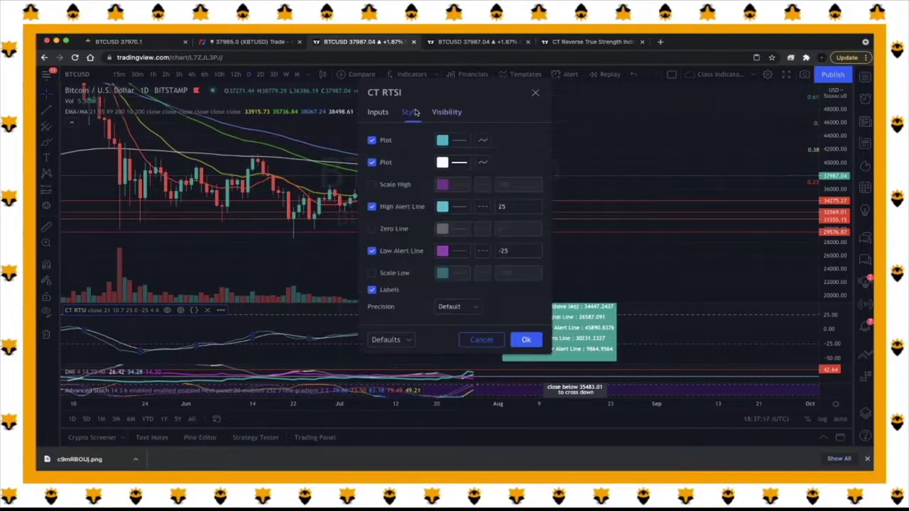
{"action": "left_click", "coordinate": [377, 113]}
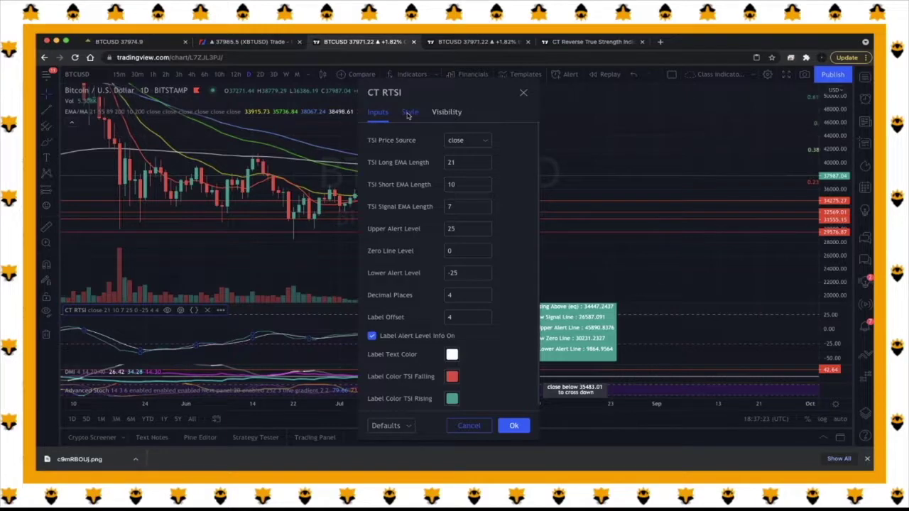
{"action": "left_click", "coordinate": [410, 112]}
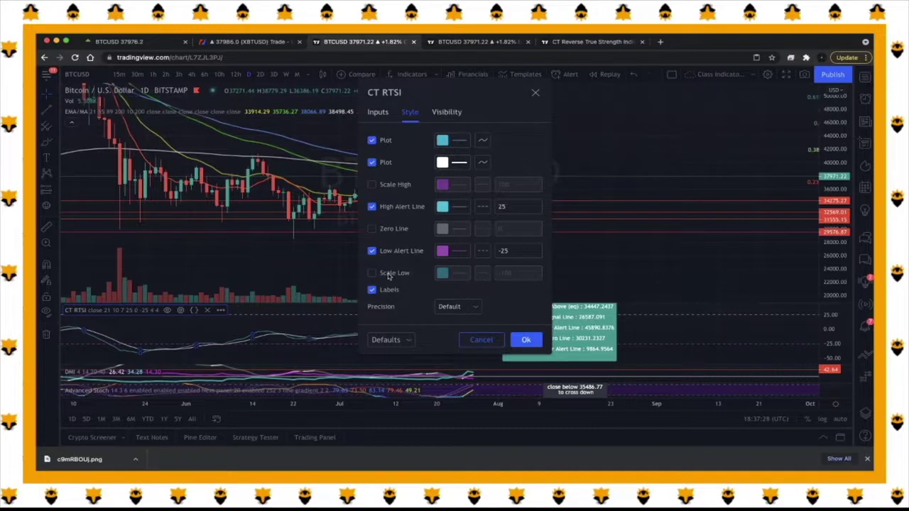
- Show the CT RTSI zero line, colour it green, and apply the indicator settings
{"action": "left_click", "coordinate": [372, 229]}
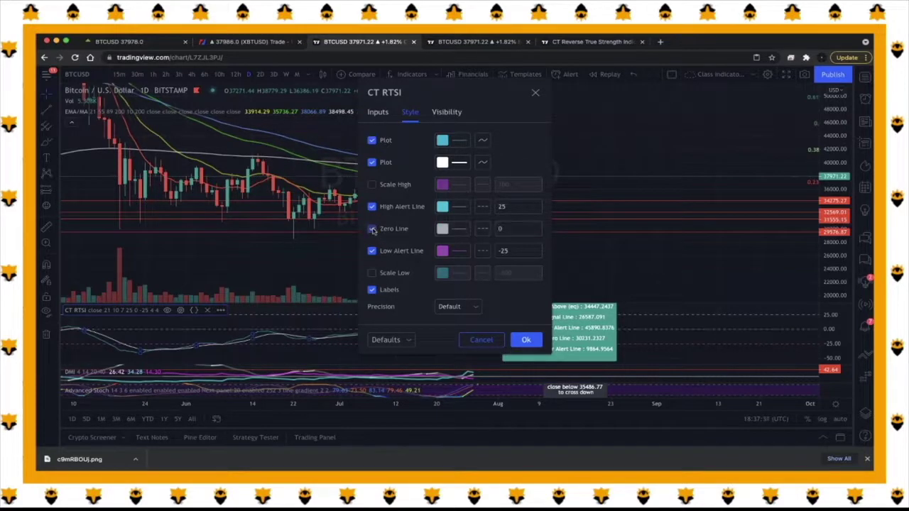
{"action": "left_click", "coordinate": [452, 232]}
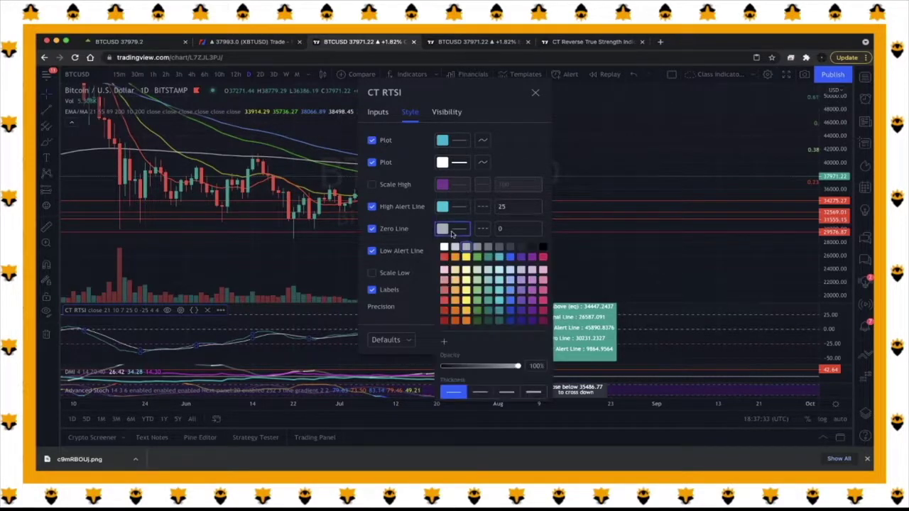
{"action": "left_click", "coordinate": [476, 256]}
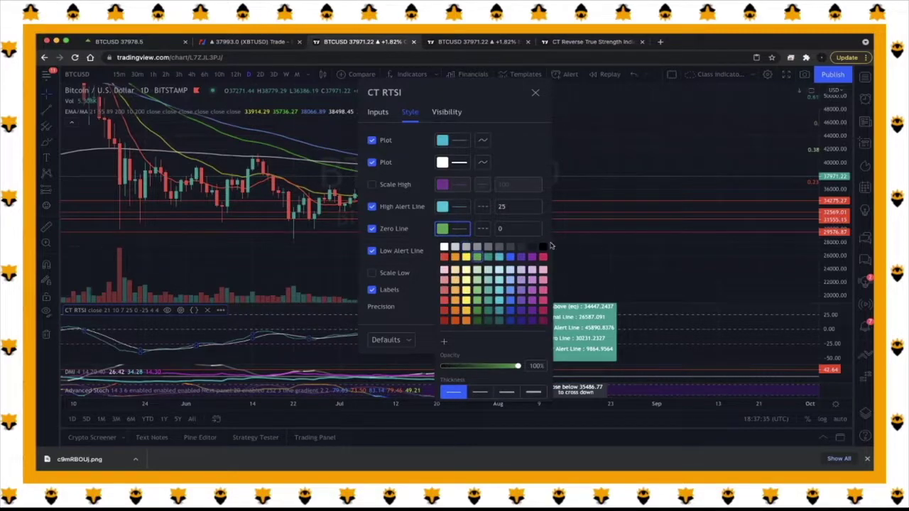
{"action": "left_click", "coordinate": [534, 146]}
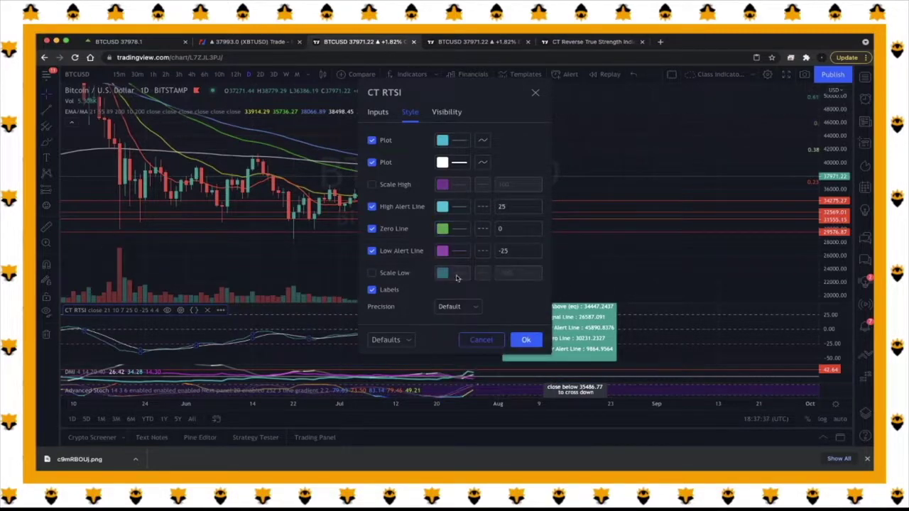
{"action": "left_click", "coordinate": [529, 340]}
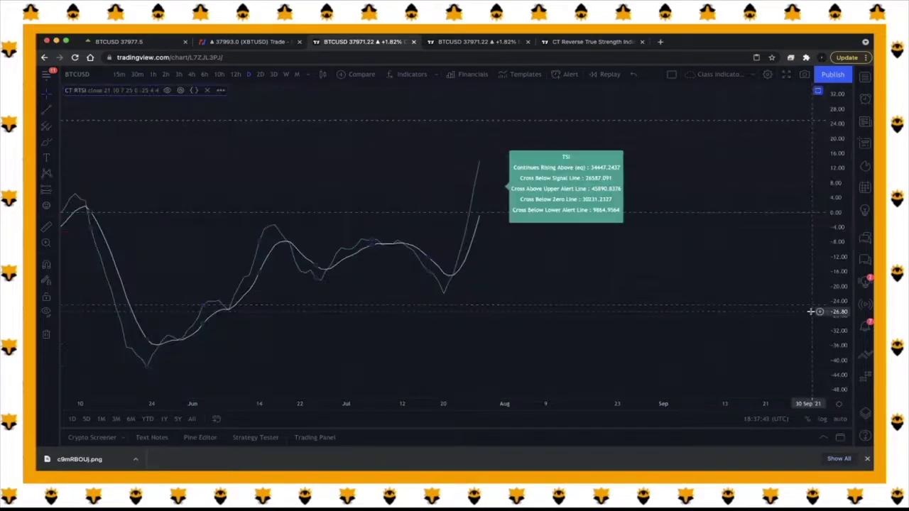
- Examine how the TSI and signal lines have crossed each other, the zero line and the alert lines in the maximized indicator pane
{"action": "scroll", "coordinate": [582, 246], "scroll_direction": "down", "scroll_amount": 5}
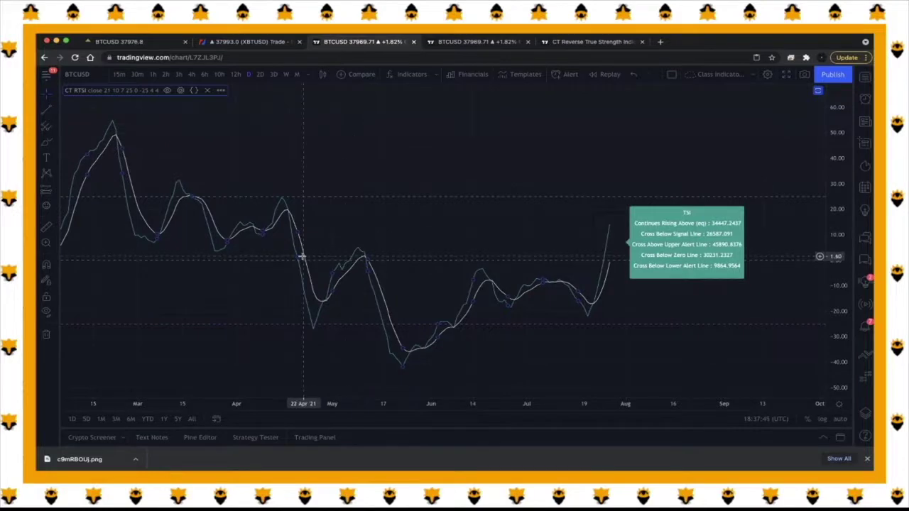
{"action": "scroll", "coordinate": [302, 256], "scroll_direction": "down", "scroll_amount": 5}
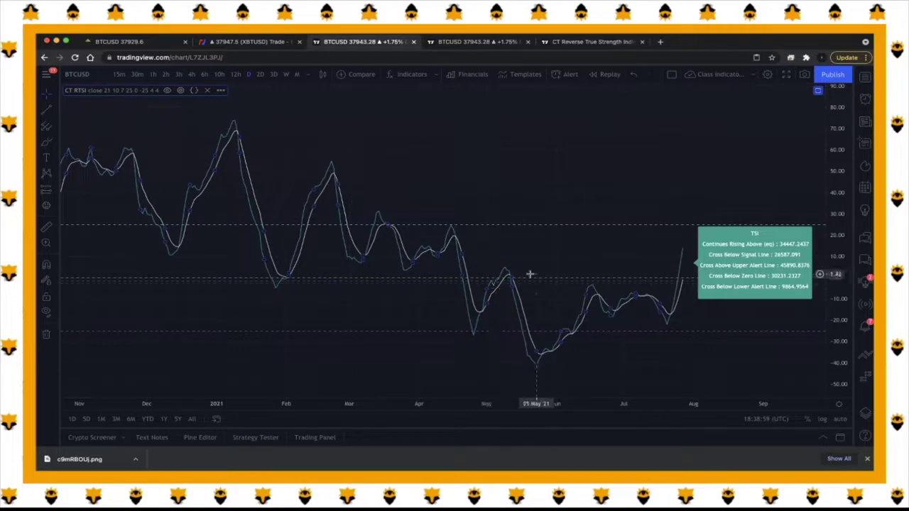
{"action": "scroll", "coordinate": [539, 334], "scroll_direction": "right", "scroll_amount": 3}
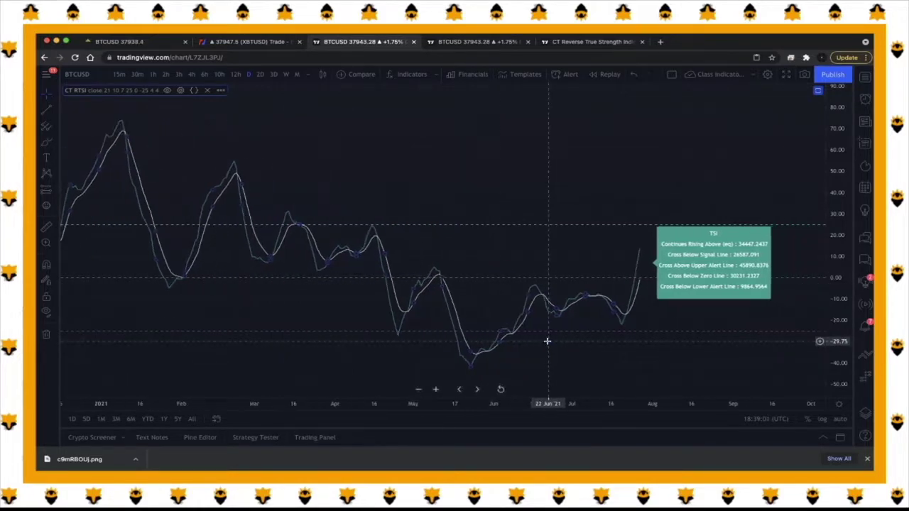
{"action": "scroll", "coordinate": [537, 334], "scroll_direction": "right", "scroll_amount": 3}
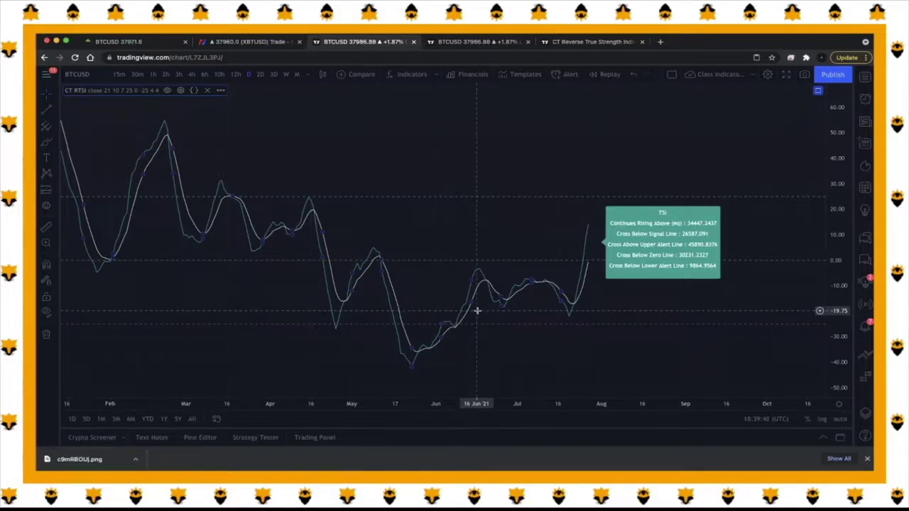
{"action": "scroll", "coordinate": [477, 311], "scroll_direction": "left", "scroll_amount": 5}
{"action": "scroll", "coordinate": [477, 310], "scroll_direction": "left", "scroll_amount": 5}
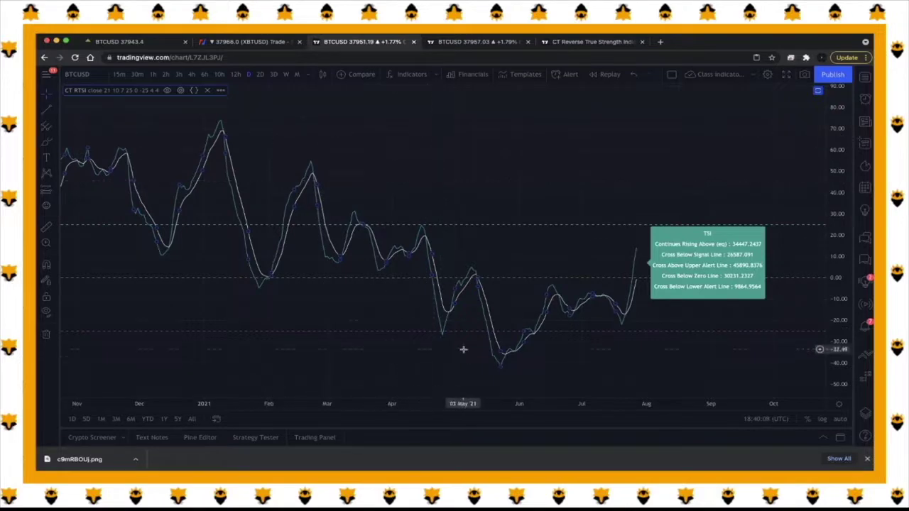
- Restore the full chart layout and compare the recent price candles with the CT RTSI curve below
{"action": "left_click", "coordinate": [817, 91]}
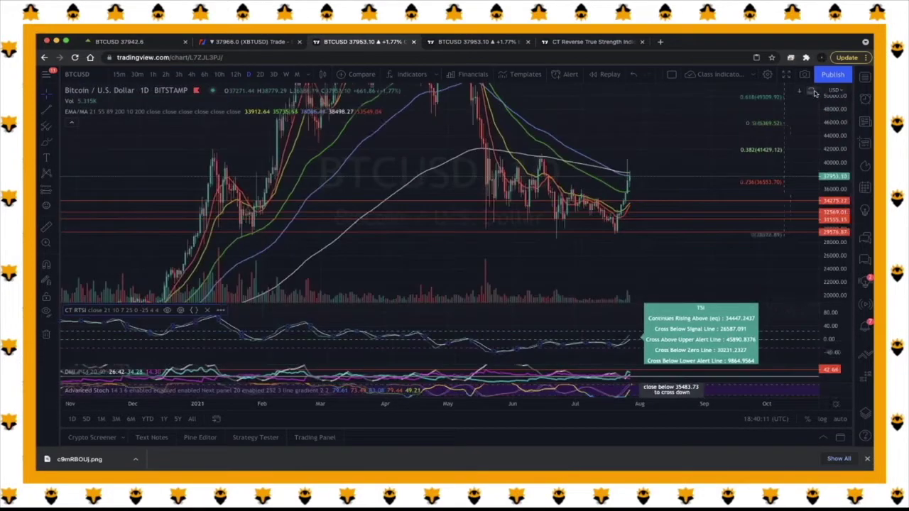
{"action": "scroll", "coordinate": [676, 192], "scroll_direction": "up", "scroll_amount": 5}
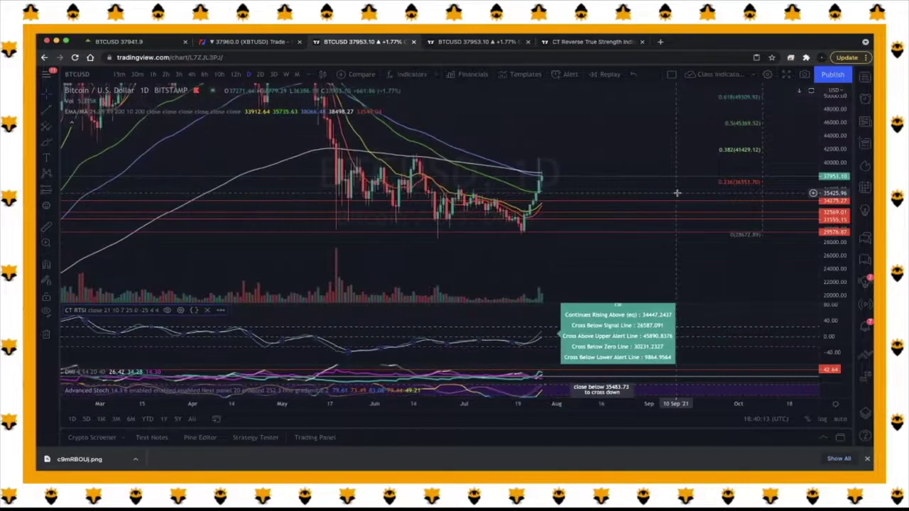
{"action": "scroll", "coordinate": [677, 193], "scroll_direction": "up", "scroll_amount": 1}
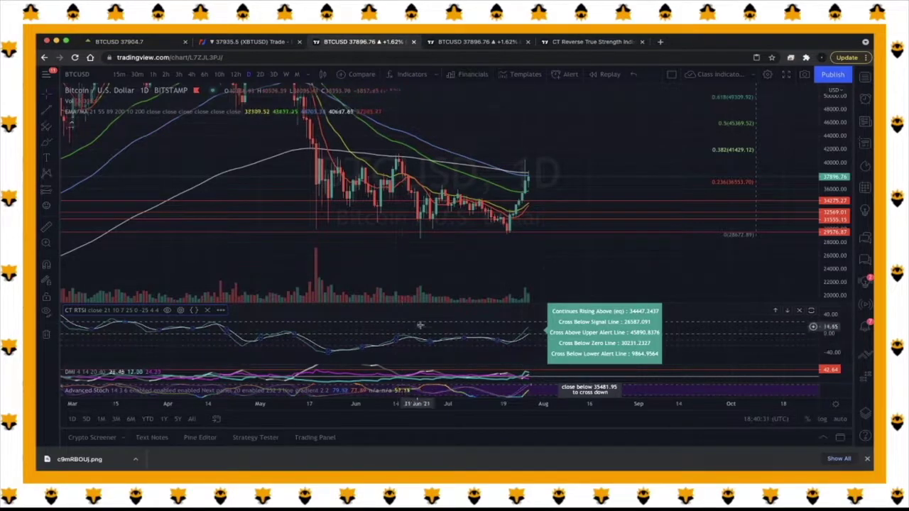
- Maximize the CT RTSI pane and examine its curve back to January 2021
{"action": "left_click", "coordinate": [812, 310]}
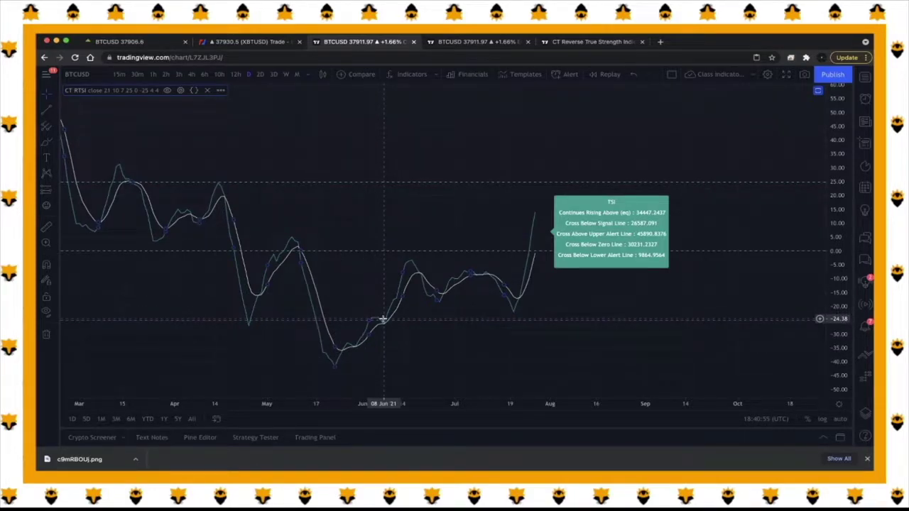
{"action": "scroll", "coordinate": [383, 319], "scroll_direction": "down", "scroll_amount": 5}
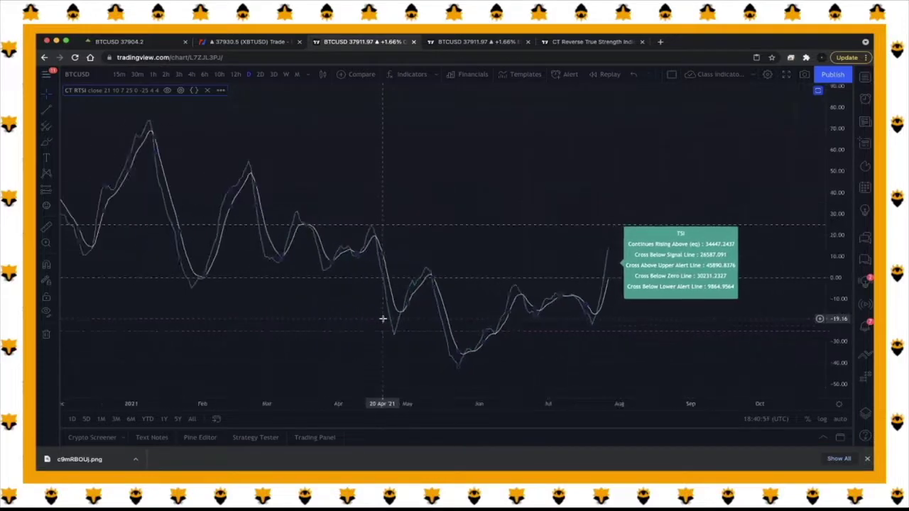
- Examine the CT RTSI curve back to September 2020 and its price-level label, and restore the full chart layout
{"action": "scroll", "coordinate": [262, 284], "scroll_direction": "down", "scroll_amount": 2}
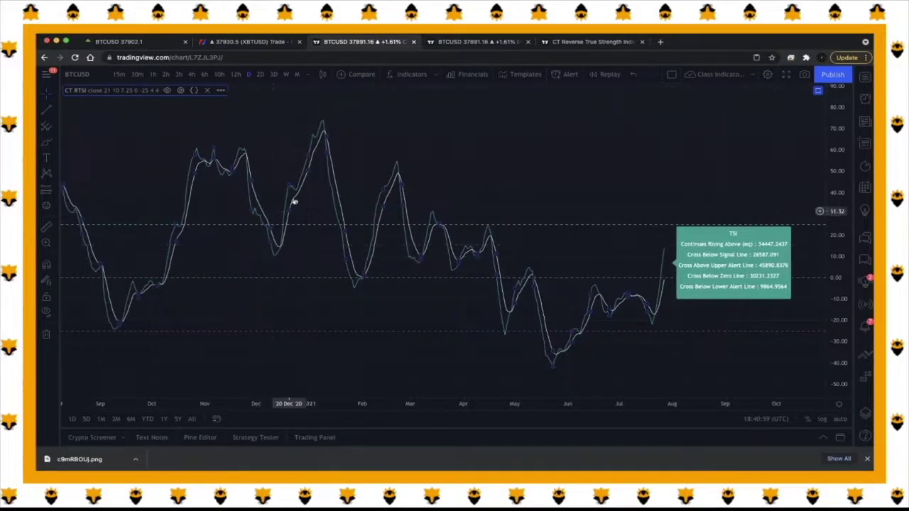
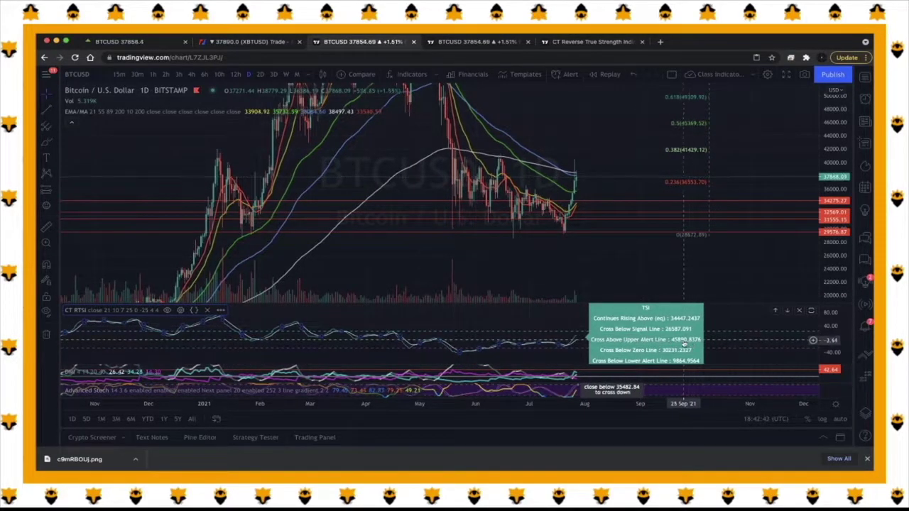
{"action": "left_click", "coordinate": [811, 310]}
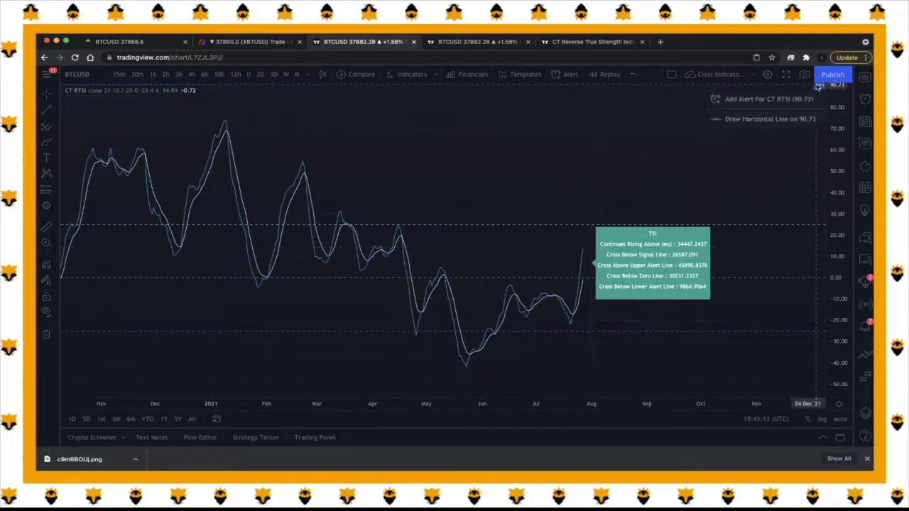
{"action": "left_click", "coordinate": [819, 91]}
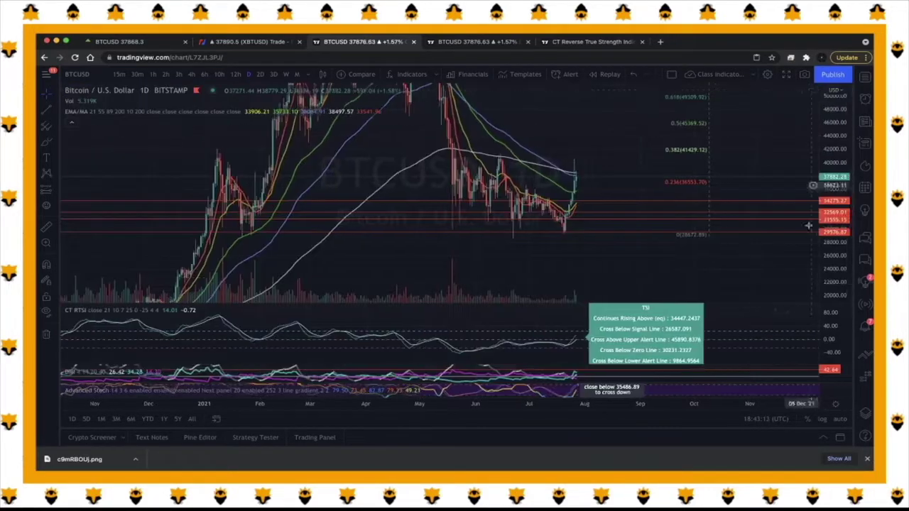
- Inspect the Advanced Stoch pane maximized with its vertical scale reset to fit, and restore the full chart layout
{"action": "left_click", "coordinate": [813, 391]}
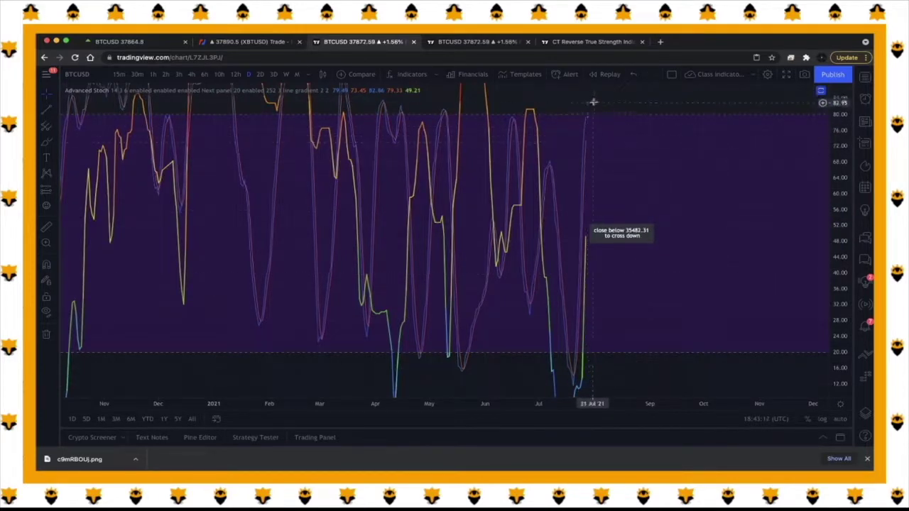
{"action": "double_click", "coordinate": [838, 141]}
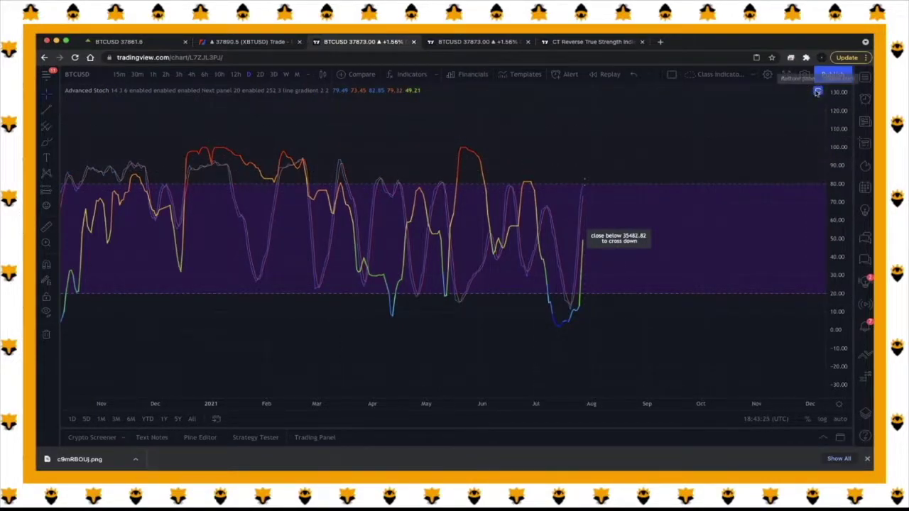
{"action": "left_click", "coordinate": [818, 92]}
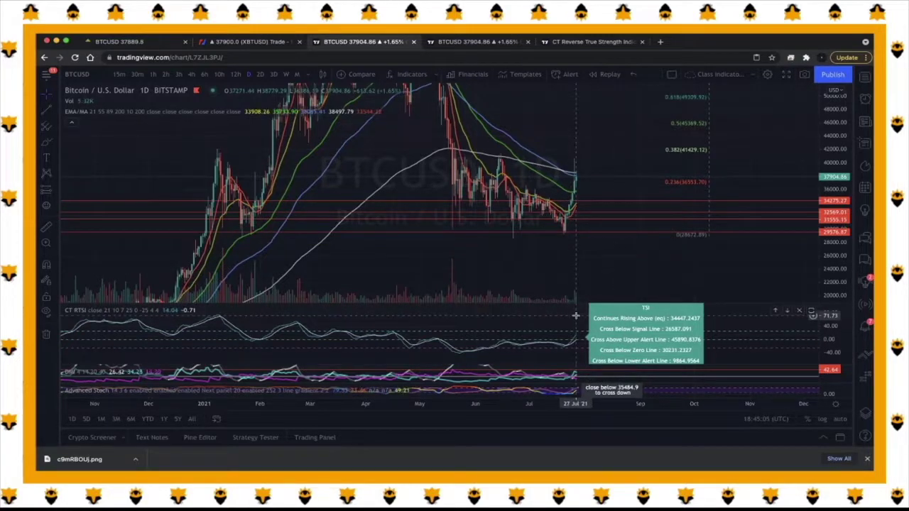
- Maximize the CT RTSI pane and examine the 2021 crossings of the TSI, signal and zero lines beside the price-level label
{"action": "scroll", "coordinate": [466, 334], "scroll_direction": "down", "scroll_amount": 1}
{"action": "scroll", "coordinate": [466, 334], "scroll_direction": "down", "scroll_amount": 2}
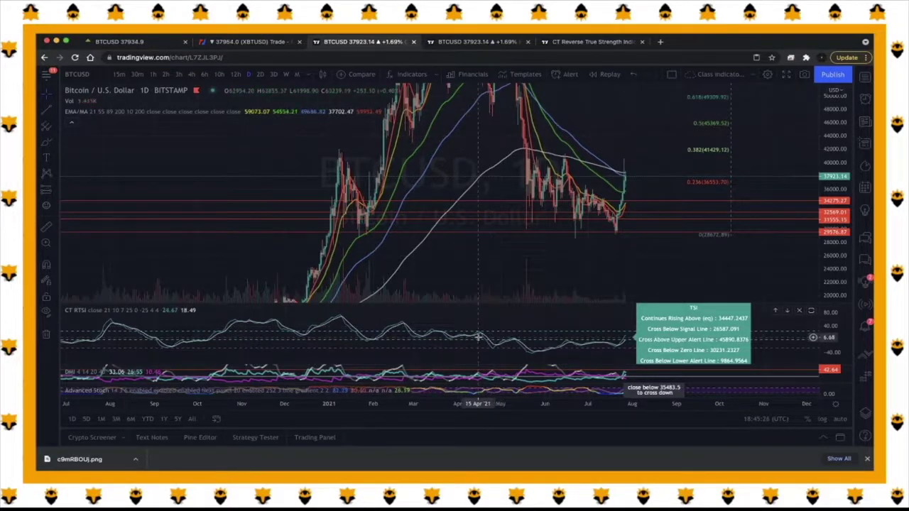
{"action": "left_click", "coordinate": [811, 311]}
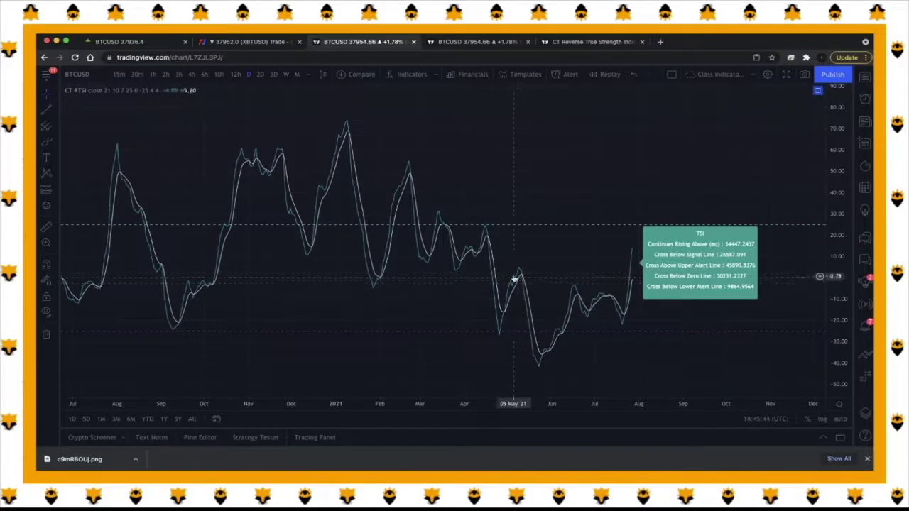
{"action": "scroll", "coordinate": [533, 292], "scroll_direction": "right", "scroll_amount": 5}
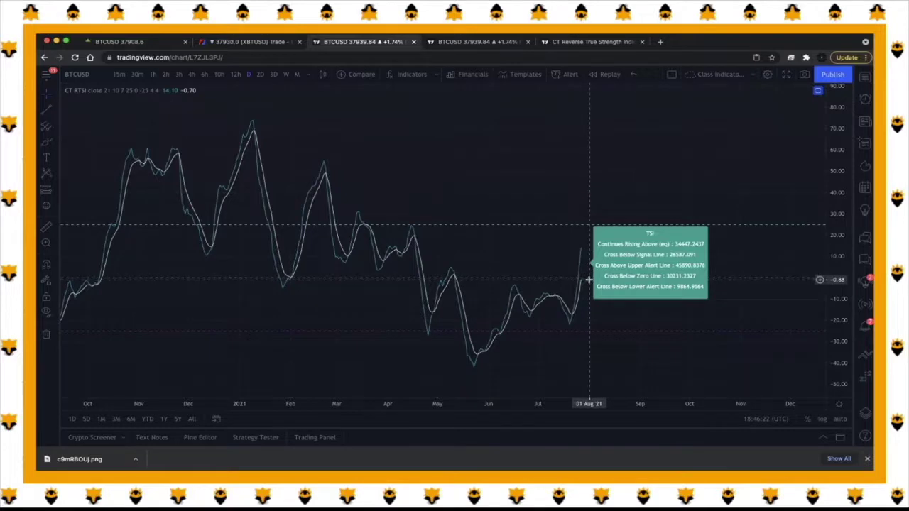
{"action": "left_click_drag", "start_coordinate": [586, 250], "coordinate": [538, 249]}
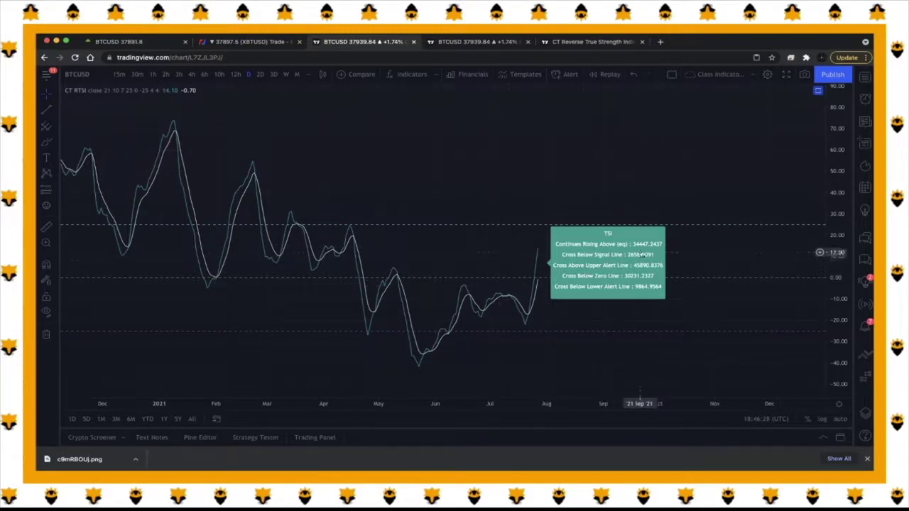
{"action": "scroll", "coordinate": [559, 297], "scroll_direction": "down", "scroll_amount": 2}
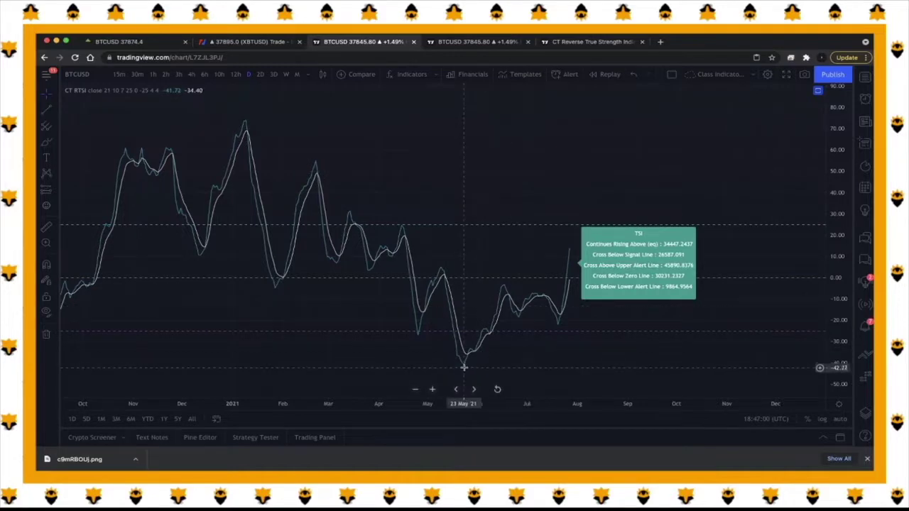
- Draw a rising trend line beneath the CT RTSI lows from about 29 September 2019 to late August 2021
{"action": "left_click_drag", "start_coordinate": [464, 368], "coordinate": [597, 366]}
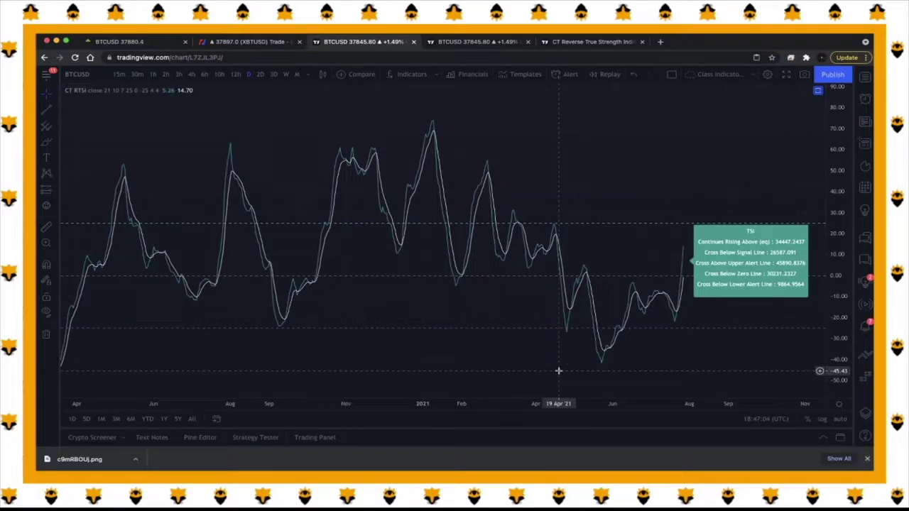
{"action": "scroll", "coordinate": [558, 369], "scroll_direction": "down", "scroll_amount": 2}
{"action": "scroll", "coordinate": [551, 358], "scroll_direction": "down", "scroll_amount": 2}
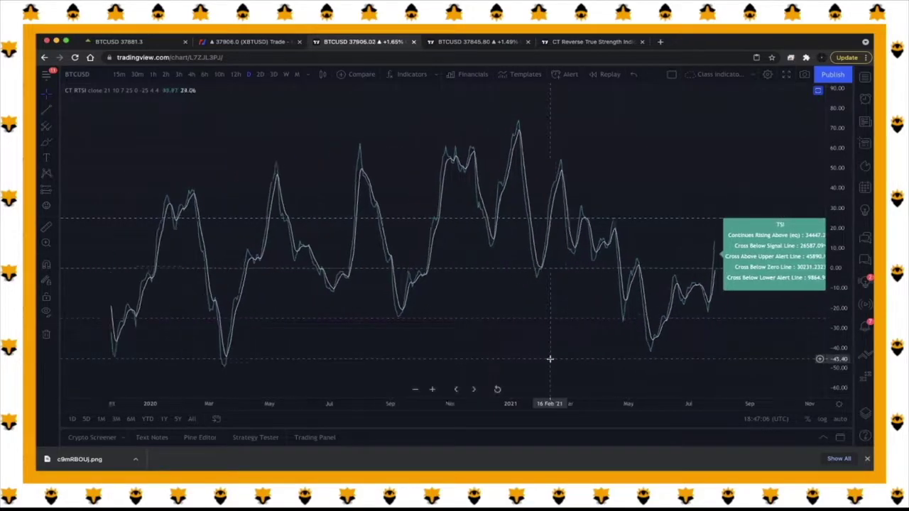
{"action": "left_click", "coordinate": [47, 112]}
{"action": "left_click", "coordinate": [103, 366]}
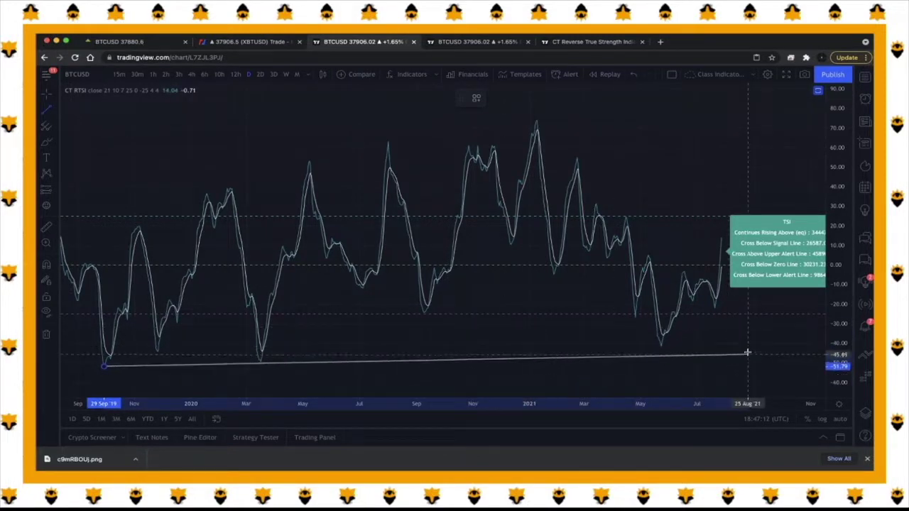
{"action": "scroll", "coordinate": [679, 367], "scroll_direction": "right", "scroll_amount": 3}
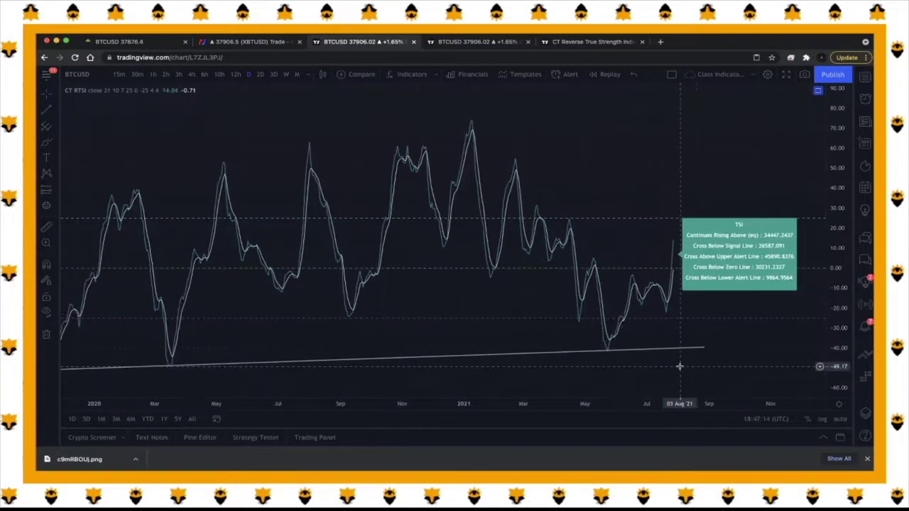
{"action": "left_click", "coordinate": [700, 344]}
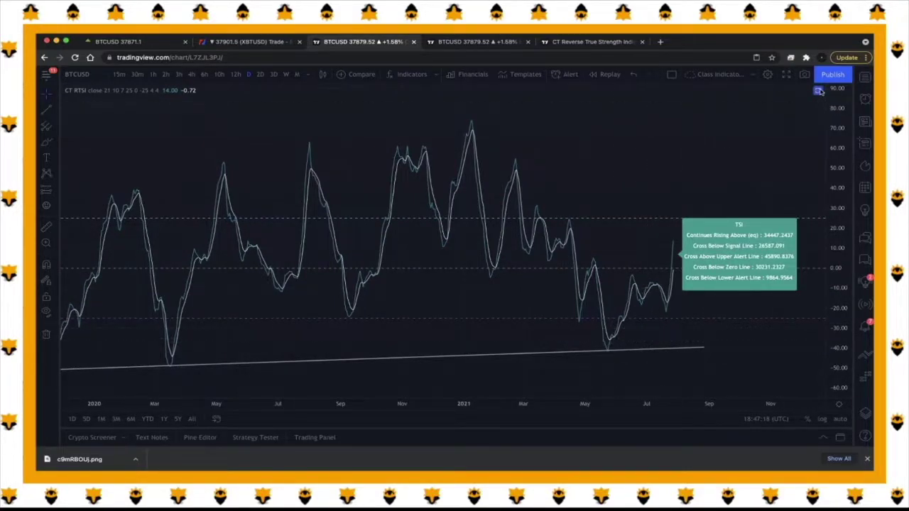
- Restore the full chart layout and compare the May to July 2021 candles with the CT RTSI curve and price-level label
{"action": "left_click", "coordinate": [819, 90]}
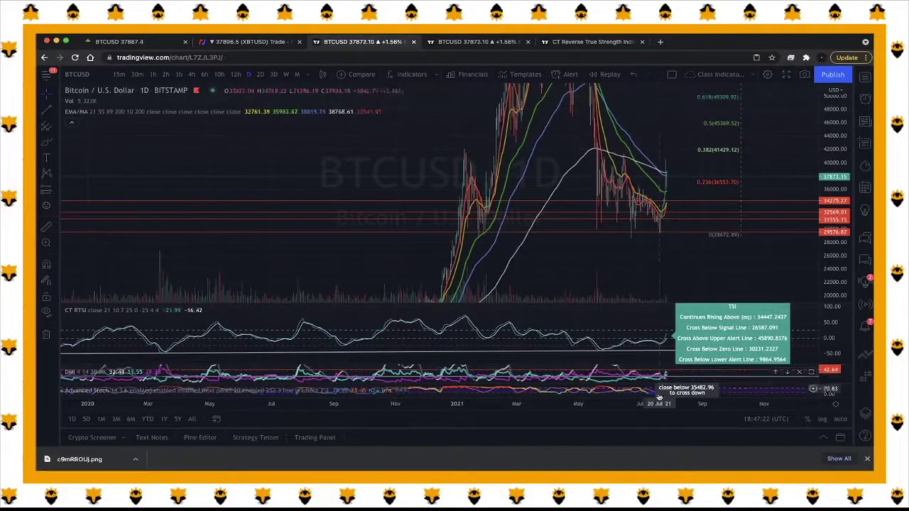
{"action": "scroll", "coordinate": [707, 180], "scroll_direction": "right", "scroll_amount": 5}
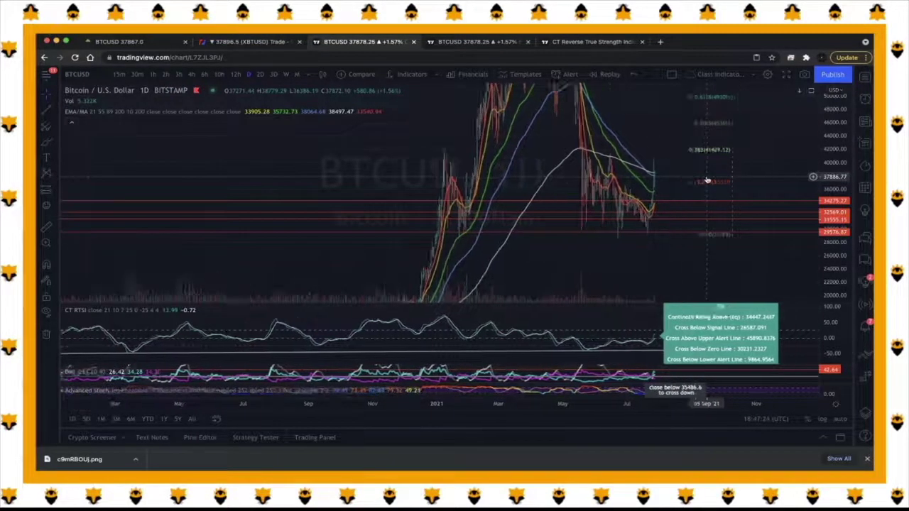
{"action": "scroll", "coordinate": [708, 180], "scroll_direction": "up", "scroll_amount": 1}
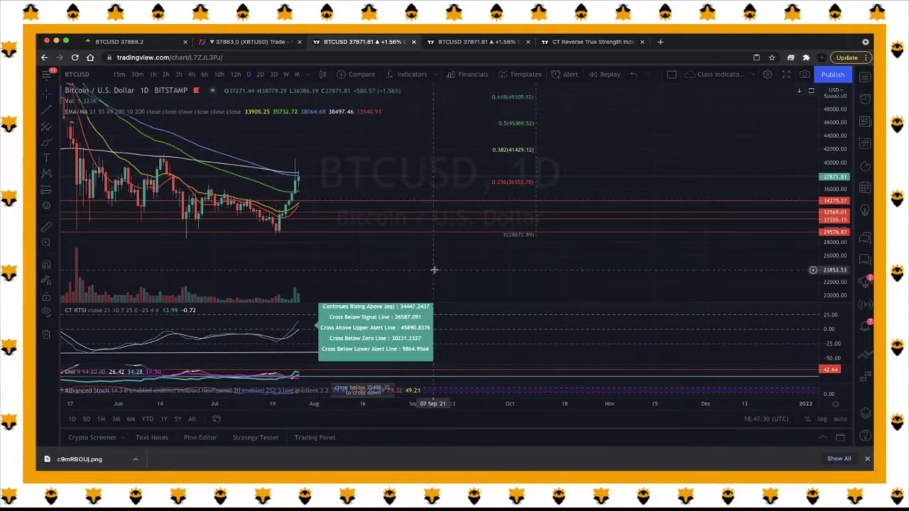
{"action": "scroll", "coordinate": [412, 254], "scroll_direction": "left", "scroll_amount": 3}
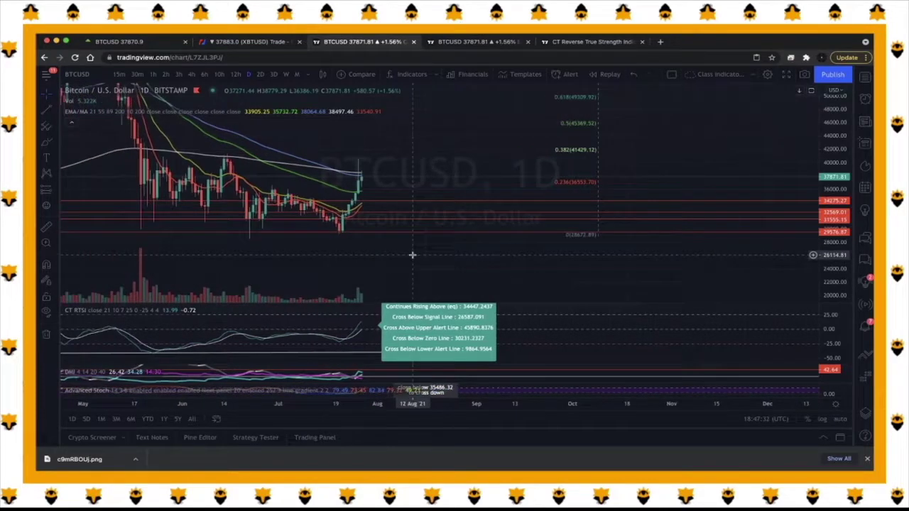
{"action": "scroll", "coordinate": [412, 254], "scroll_direction": "left", "scroll_amount": 4}
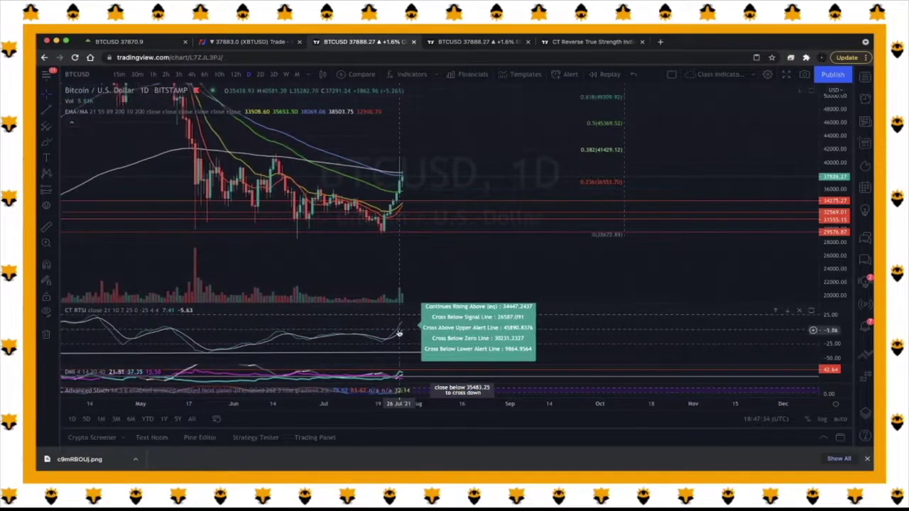
{"action": "scroll", "coordinate": [452, 252], "scroll_direction": "left", "scroll_amount": 4}
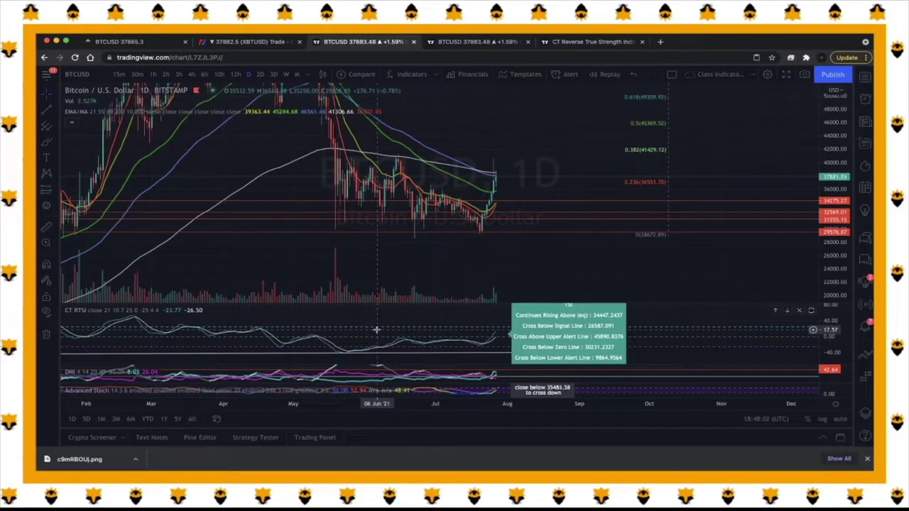
- Check the CT RTSI price levels on the 4-hour timeframe and return to the recent candles on the daily chart
{"action": "left_click", "coordinate": [191, 74]}
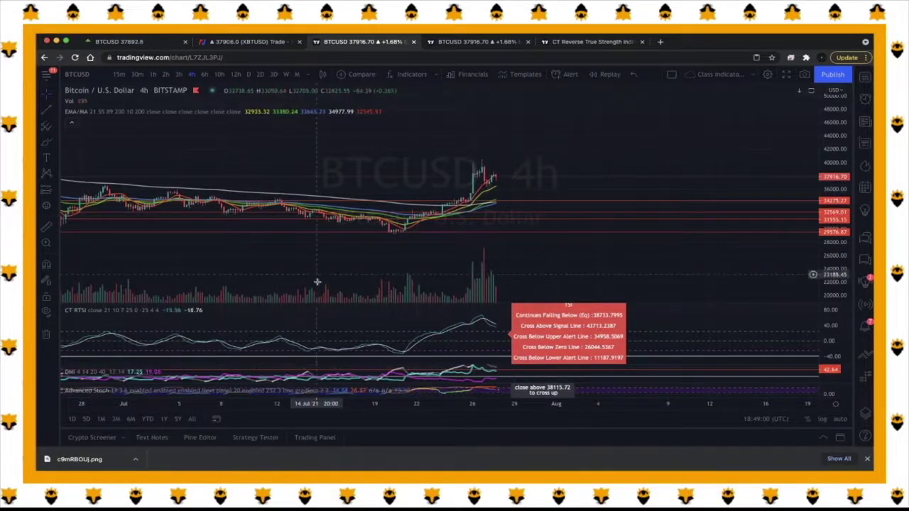
{"action": "left_click", "coordinate": [249, 76]}
{"action": "scroll", "coordinate": [420, 162], "scroll_direction": "up", "scroll_amount": 5}
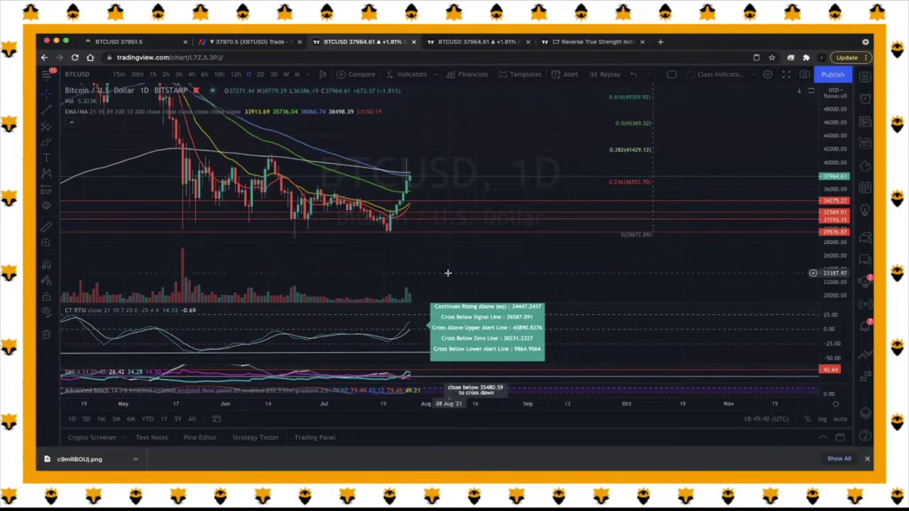
{"action": "scroll", "coordinate": [410, 326], "scroll_direction": "down", "scroll_amount": 2}
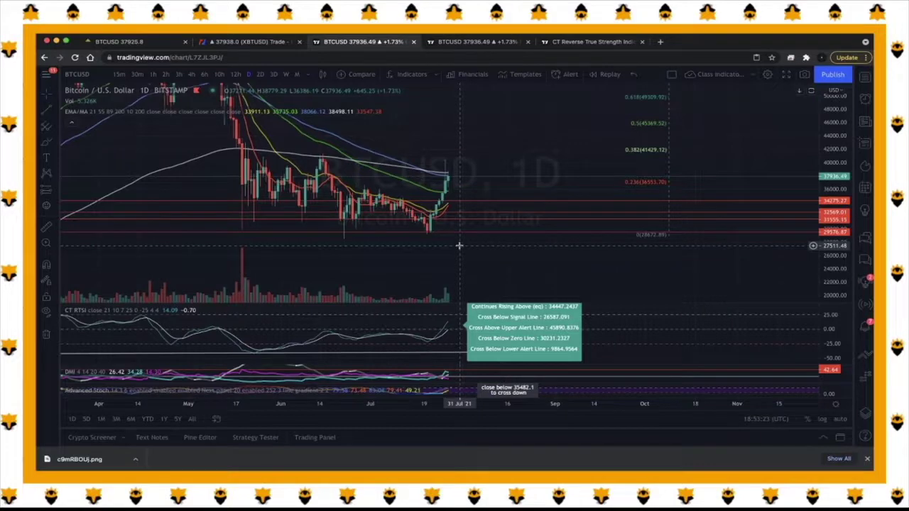
- View the watchlist, close it, and examine the latest daily candles against the moving averages and Fibonacci levels
{"action": "left_click", "coordinate": [866, 76]}
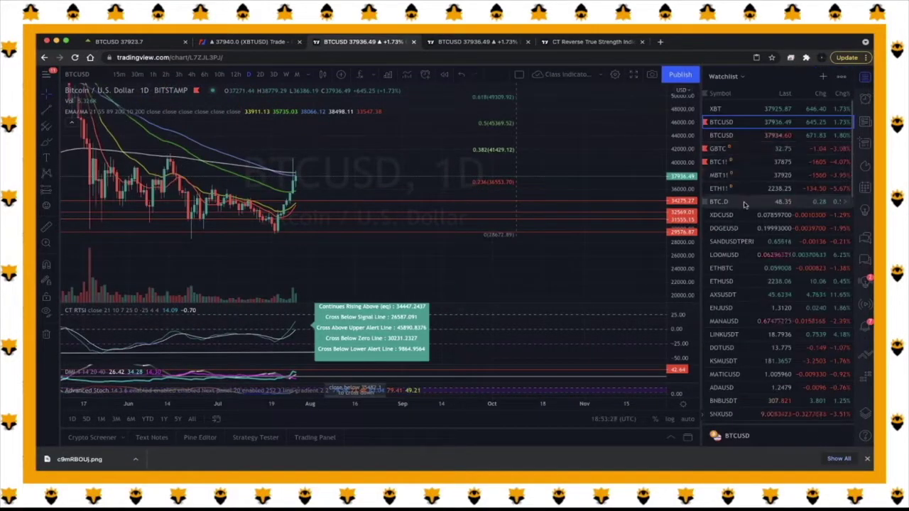
{"action": "left_click", "coordinate": [865, 76]}
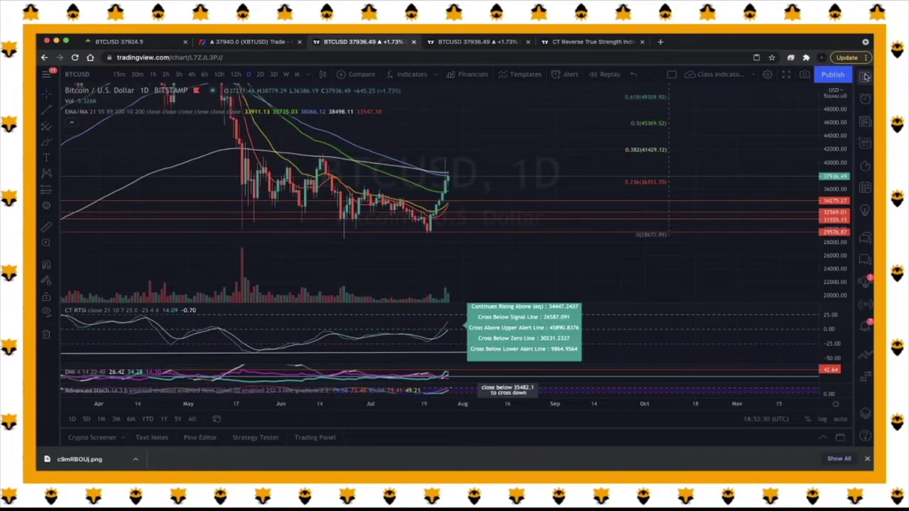
{"action": "scroll", "coordinate": [505, 174], "scroll_direction": "down", "scroll_amount": 2}
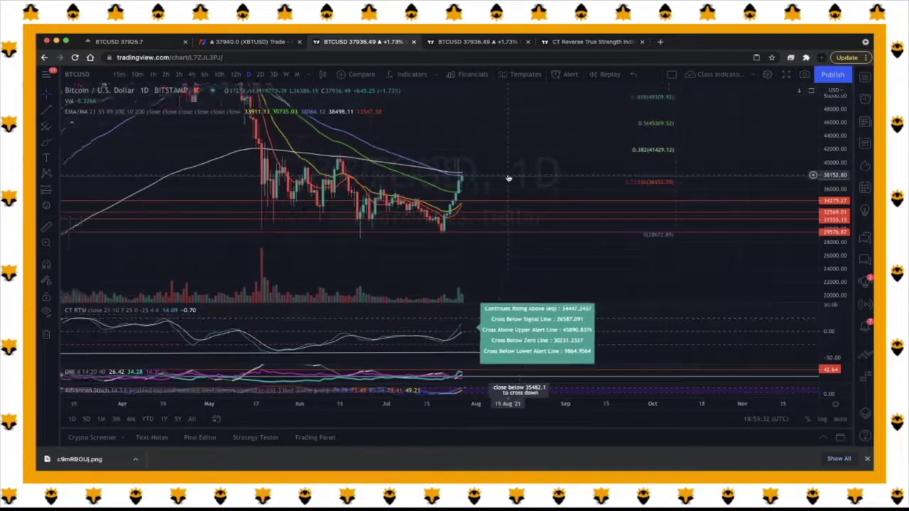
{"action": "left_click_drag", "start_coordinate": [509, 177], "coordinate": [509, 190]}
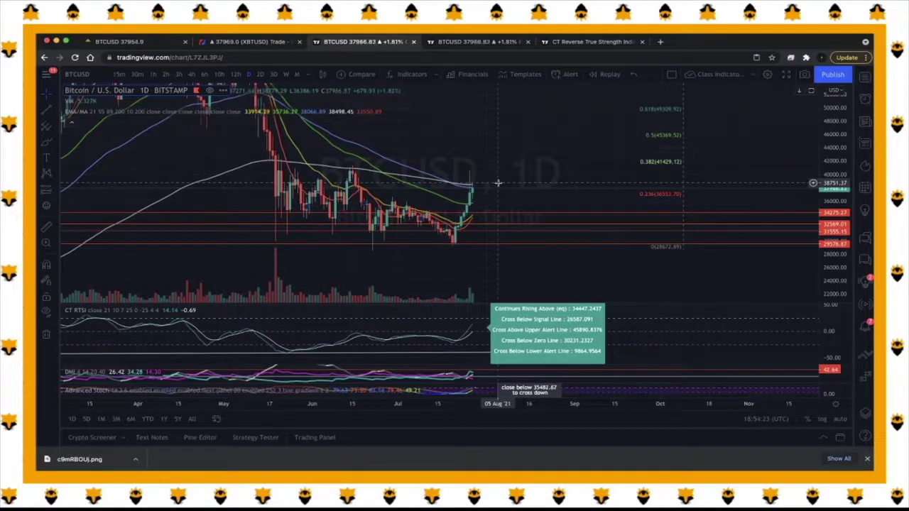
{"action": "left_click", "coordinate": [475, 231]}
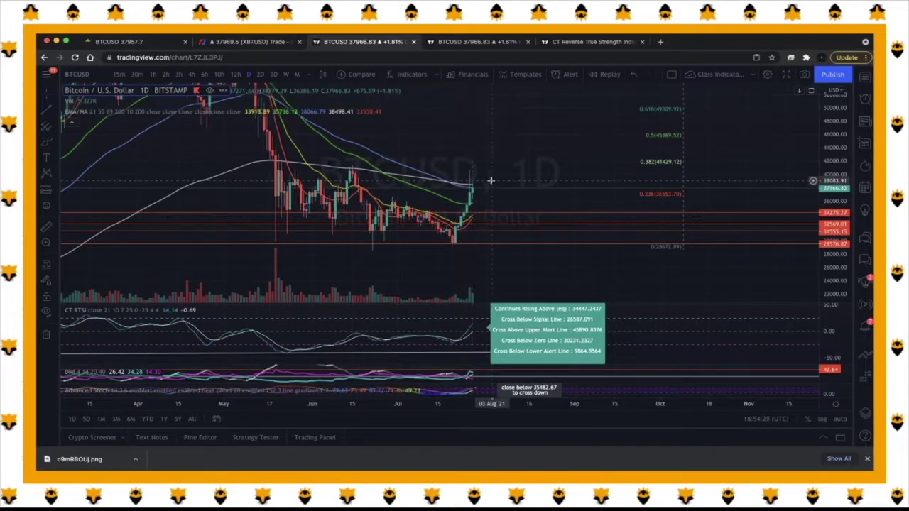